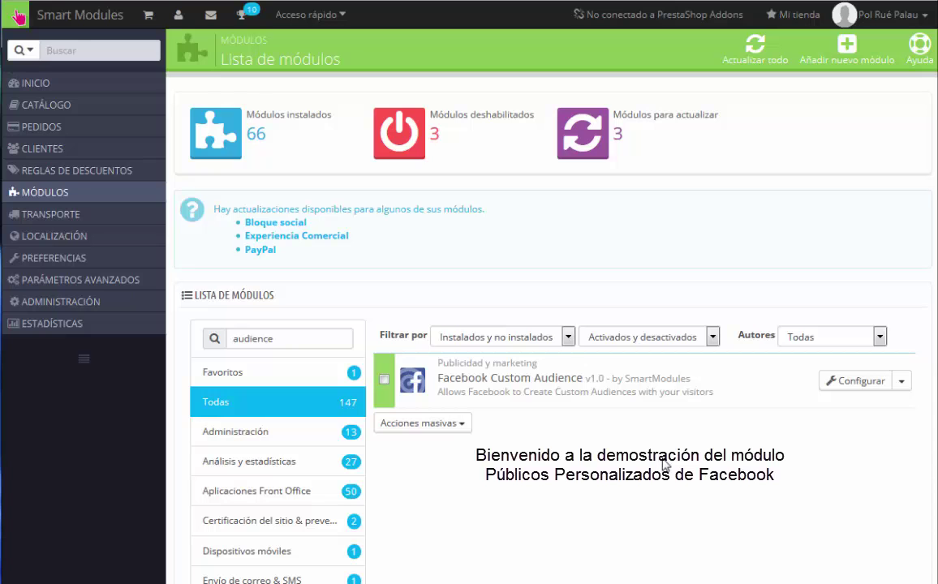
Step: Open the Facebook Custom Audience module's configuration, and start a new custom audience in Facebook Ads Manager
left_click(844, 394)
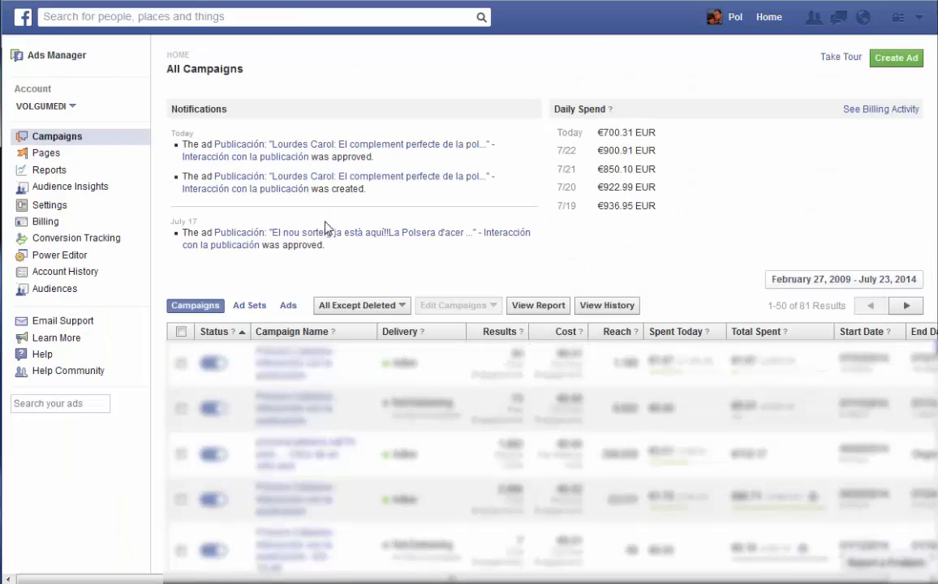
left_click(63, 290)
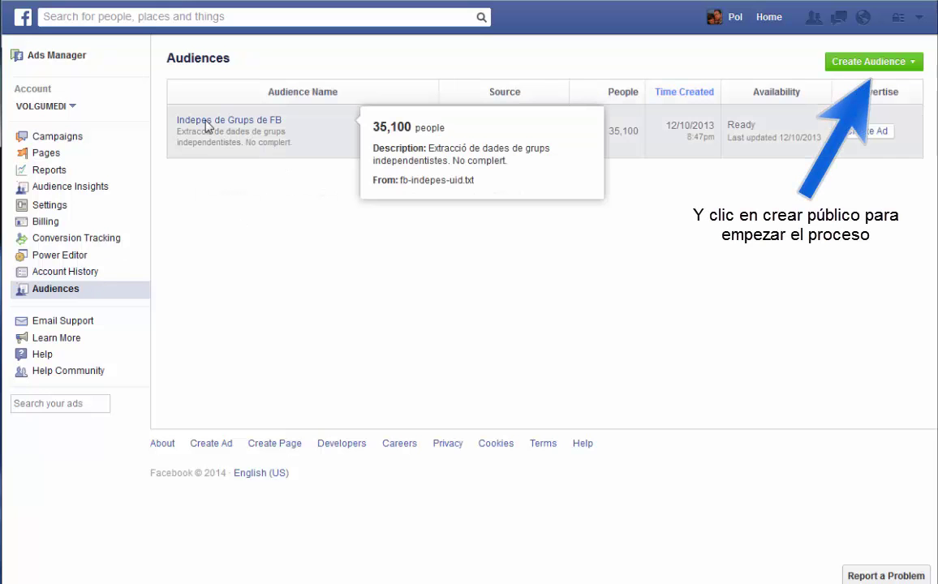
left_click(877, 69)
left_click(870, 88)
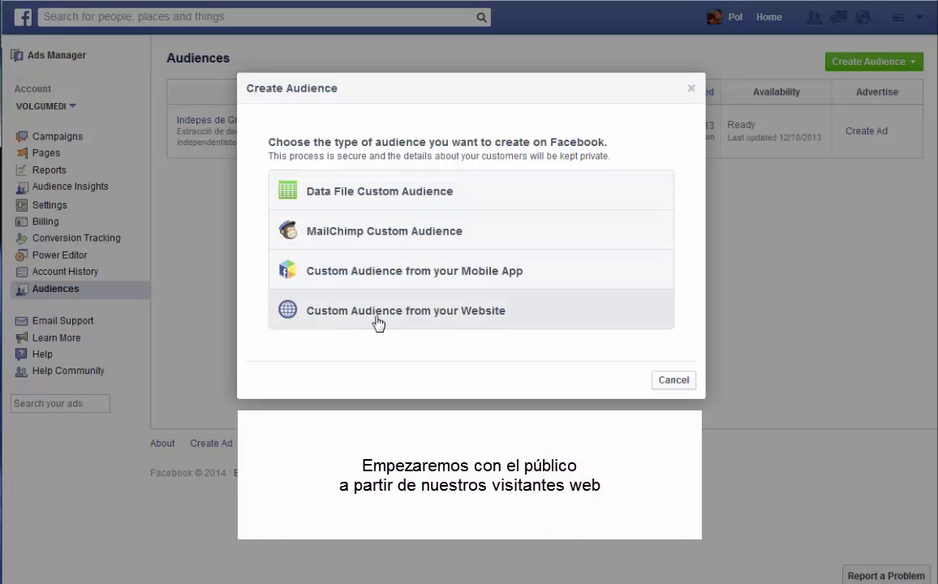
Step: Choose a custom audience from the website, accept its terms and create the web remarketing pixel
left_click(380, 321)
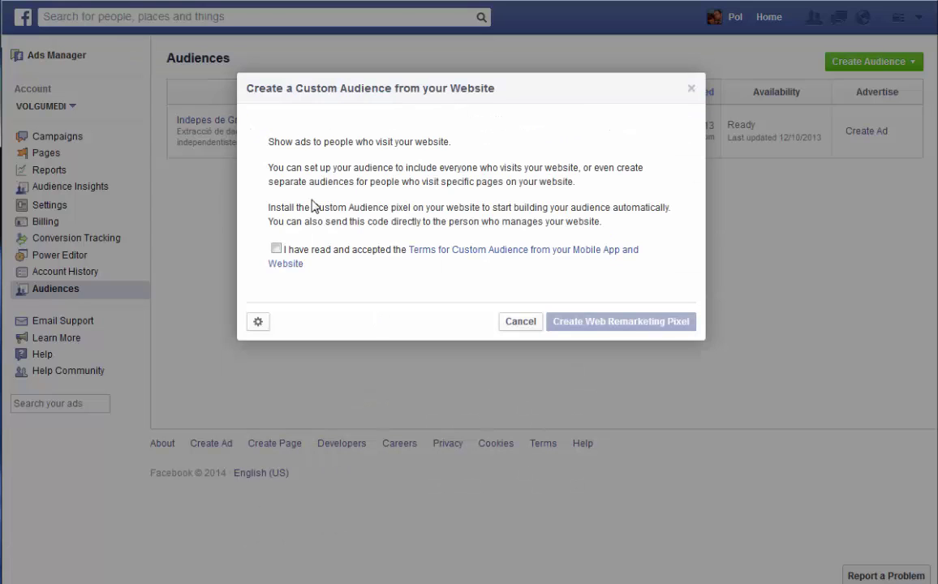
left_click(276, 250)
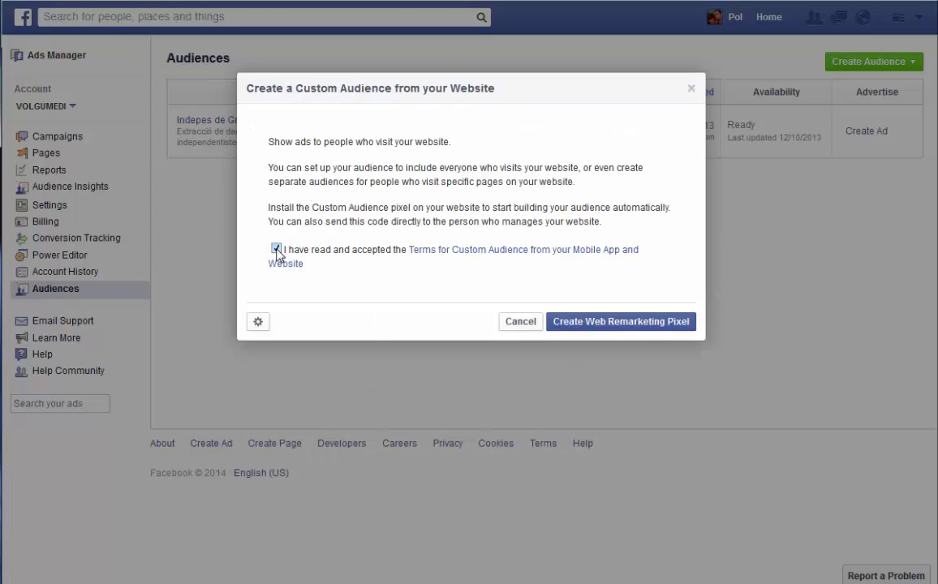
left_click(621, 325)
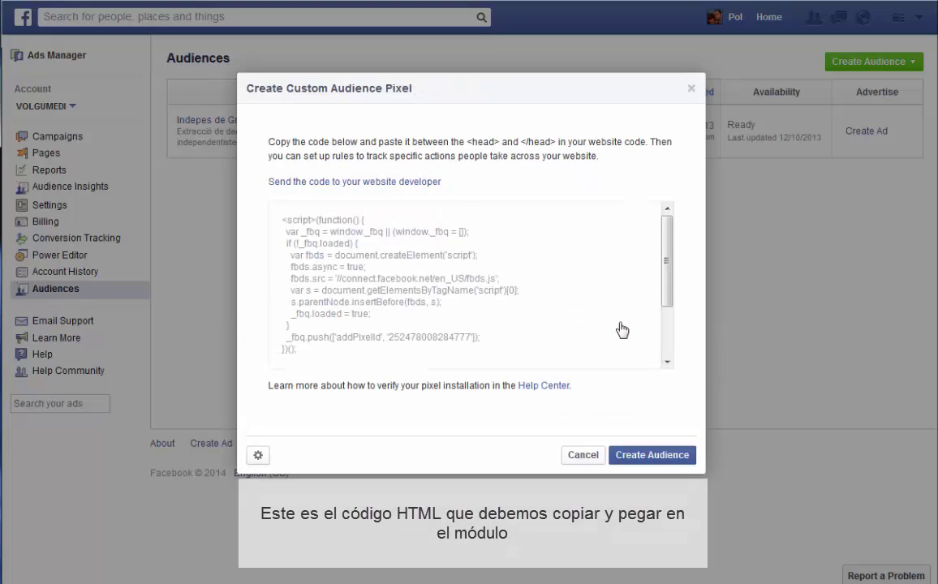
Step: Copy the complete custom audience pixel code and proceed to create the website audience
left_click(332, 252)
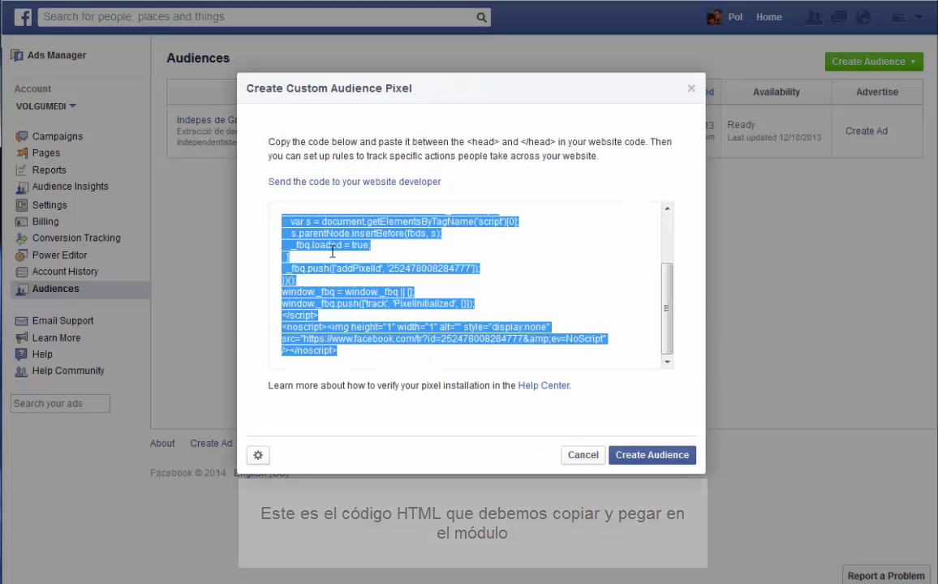
key("ctrl+c")
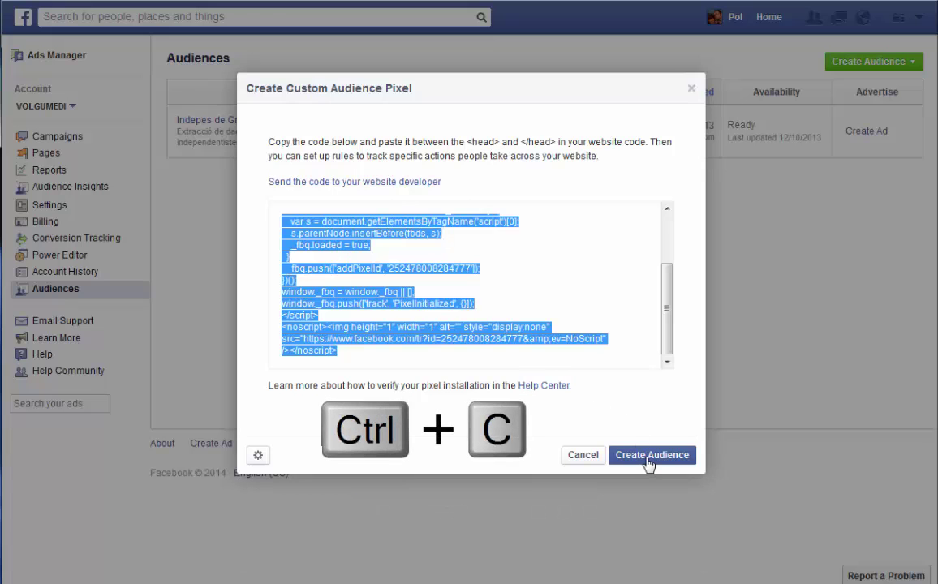
left_click(649, 460)
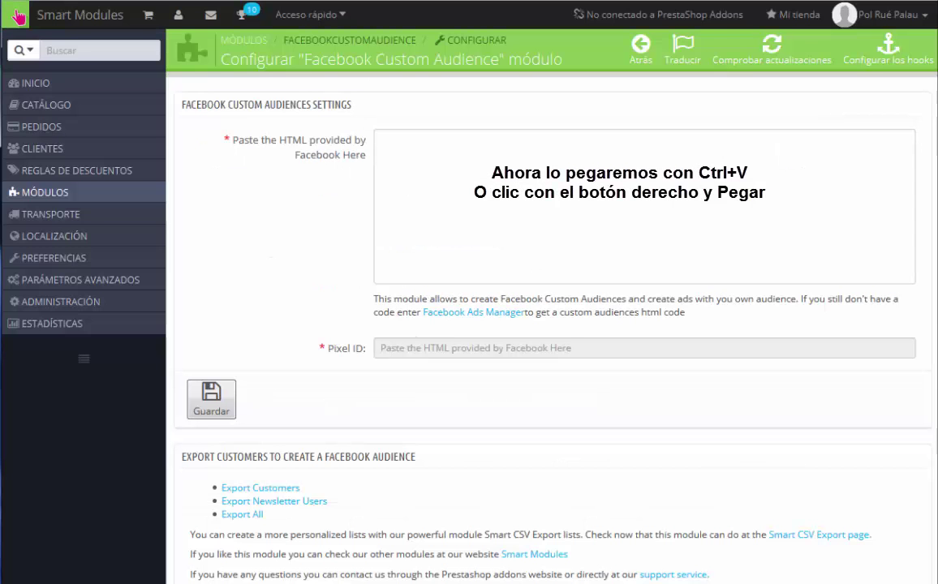
Step: Switch to PrestaShop, paste the Facebook pixel code into the module's HTML field and save the settings
left_click(526, 203)
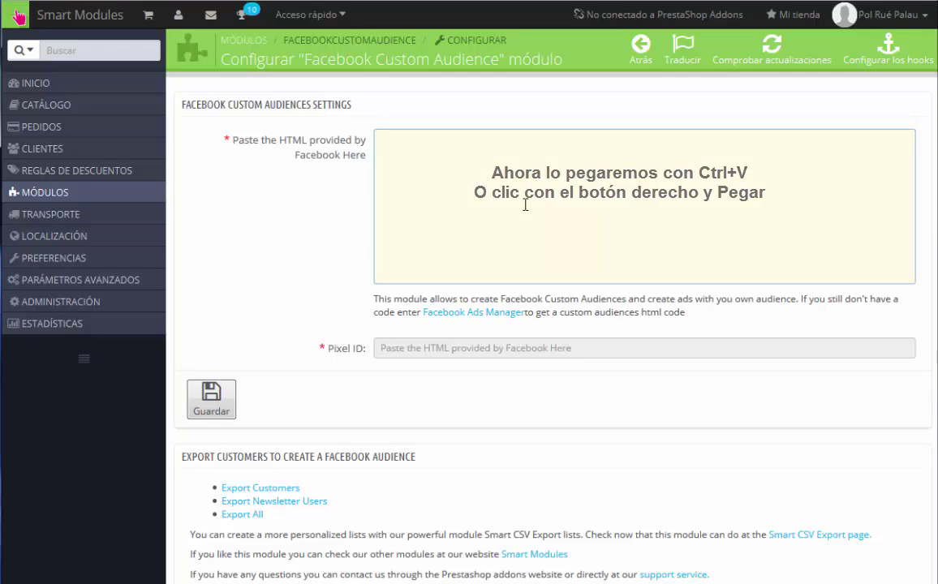
key("ctrl+v")
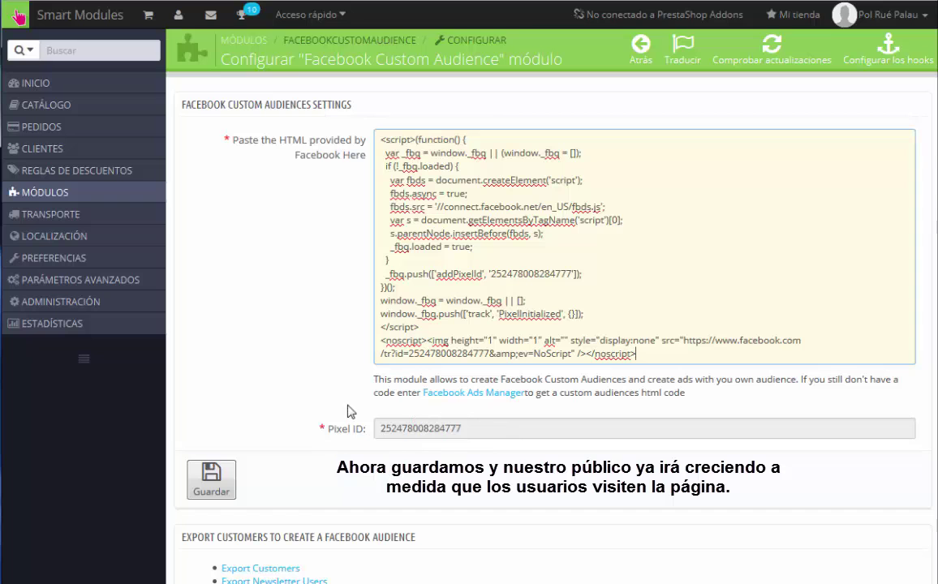
left_click(208, 485)
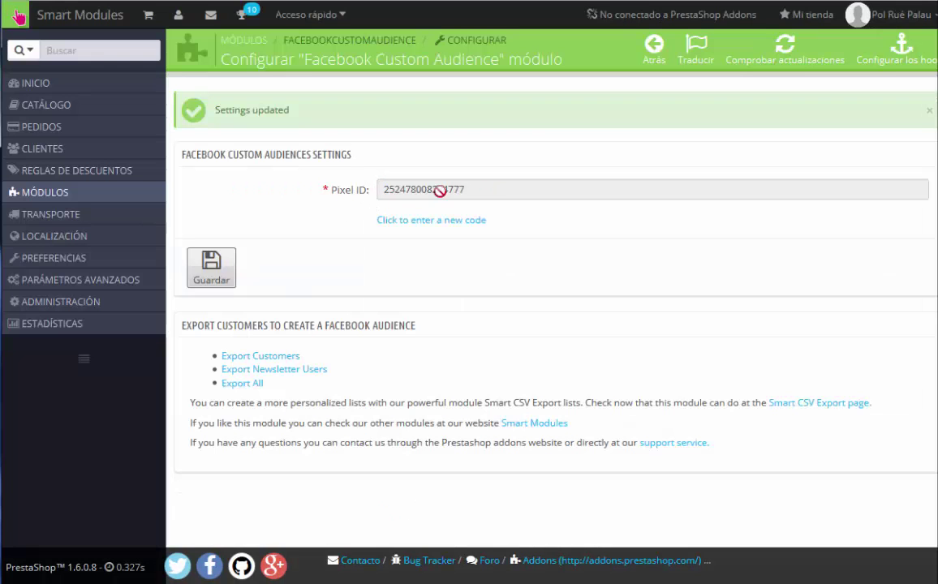
Step: Reopen the module's code entry form, and export all customers and newsletter users by saving export-all.csv
left_click(483, 220)
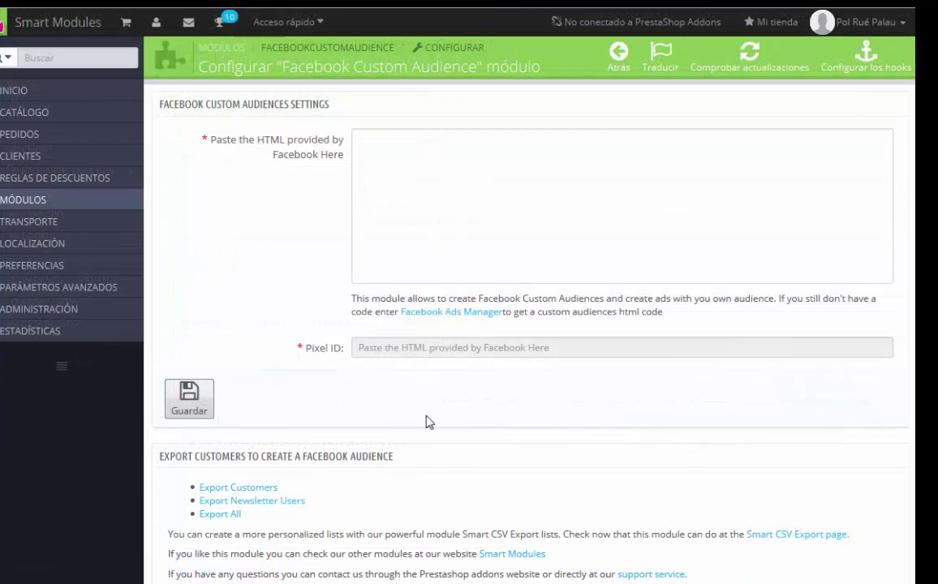
scroll(431, 427, "down", 2)
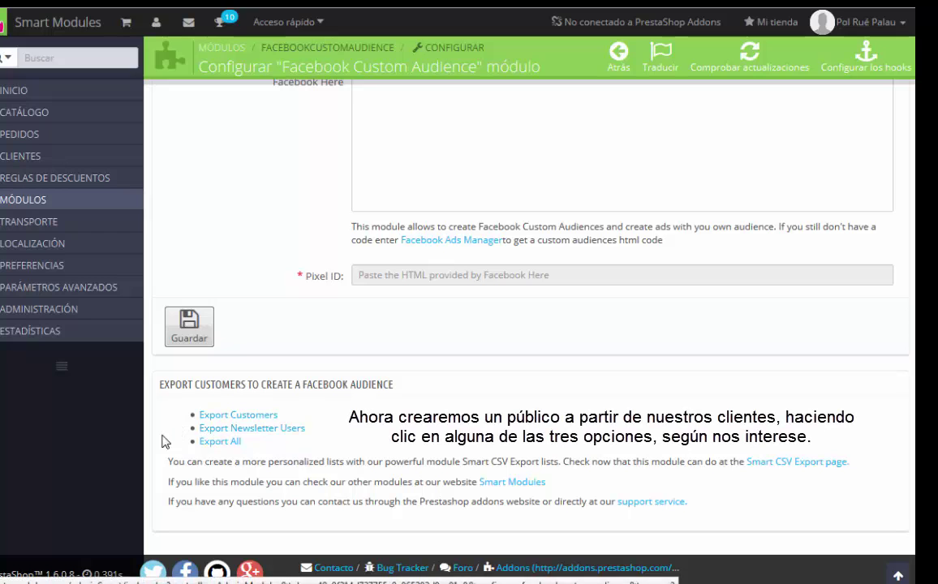
left_click(219, 442)
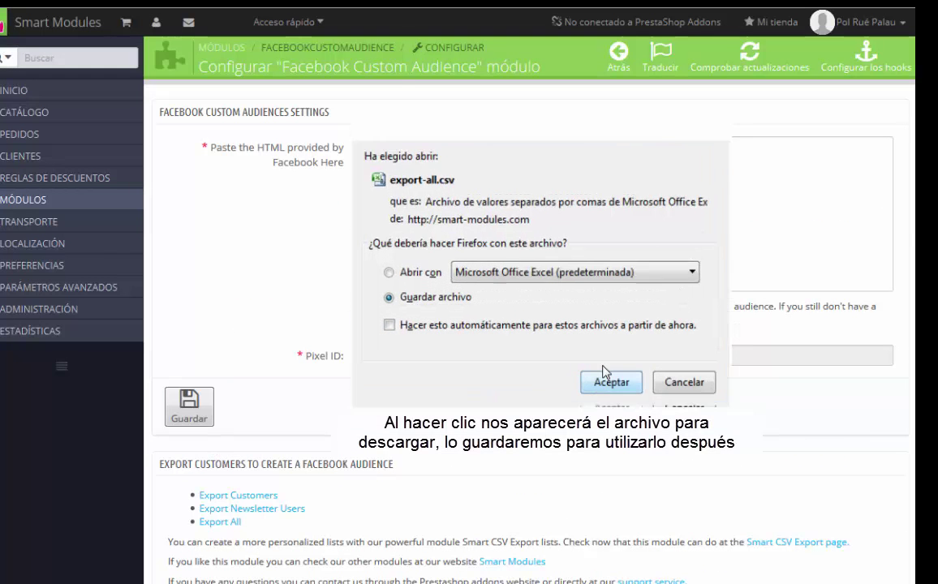
left_click(604, 367)
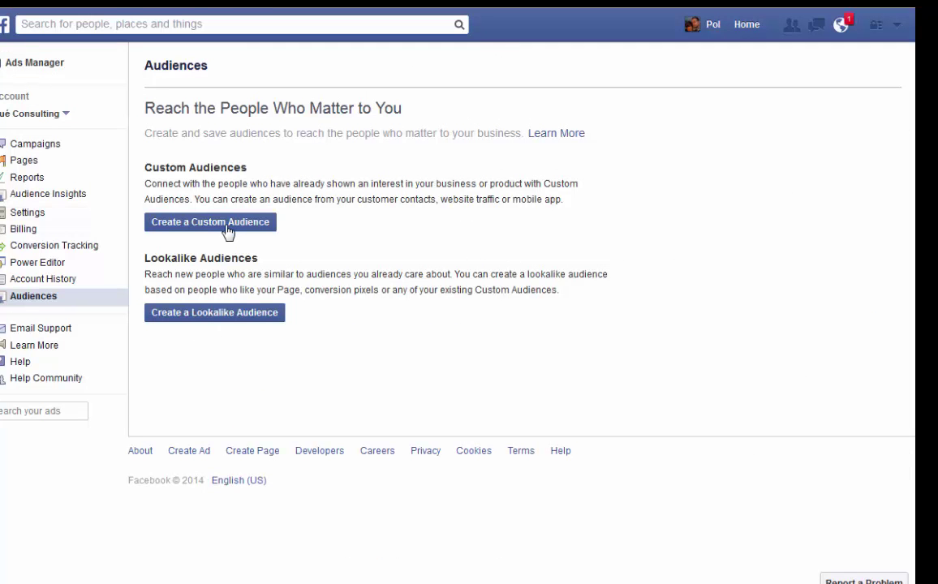
Step: In Facebook Ads Manager, start a data file custom audience and name it "Customers & Newsletter"
left_click(227, 224)
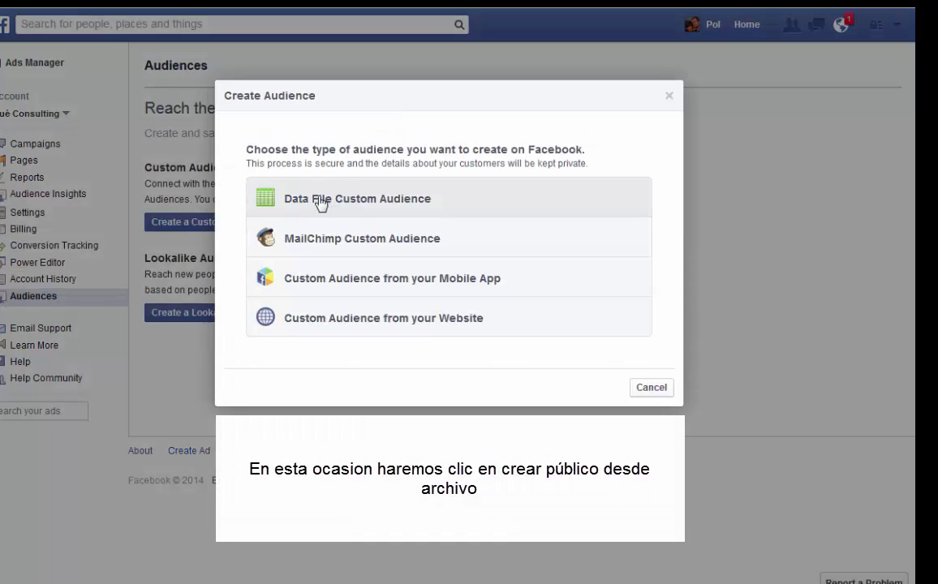
left_click(394, 203)
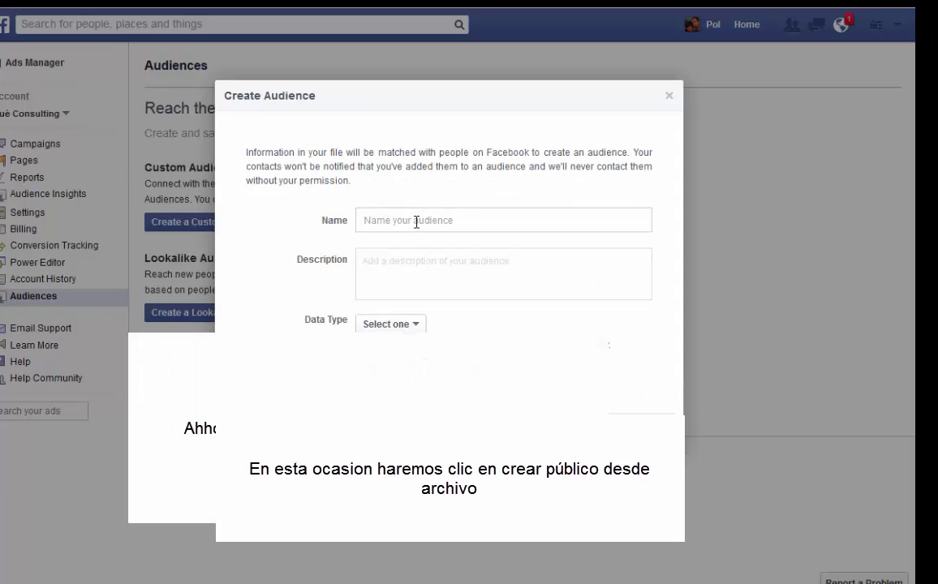
left_click(417, 222)
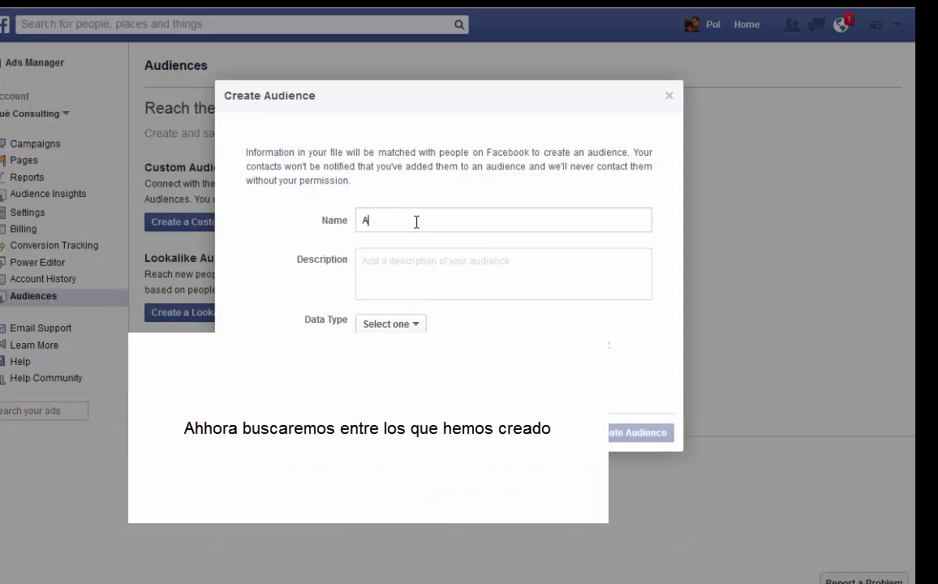
type("Customers")
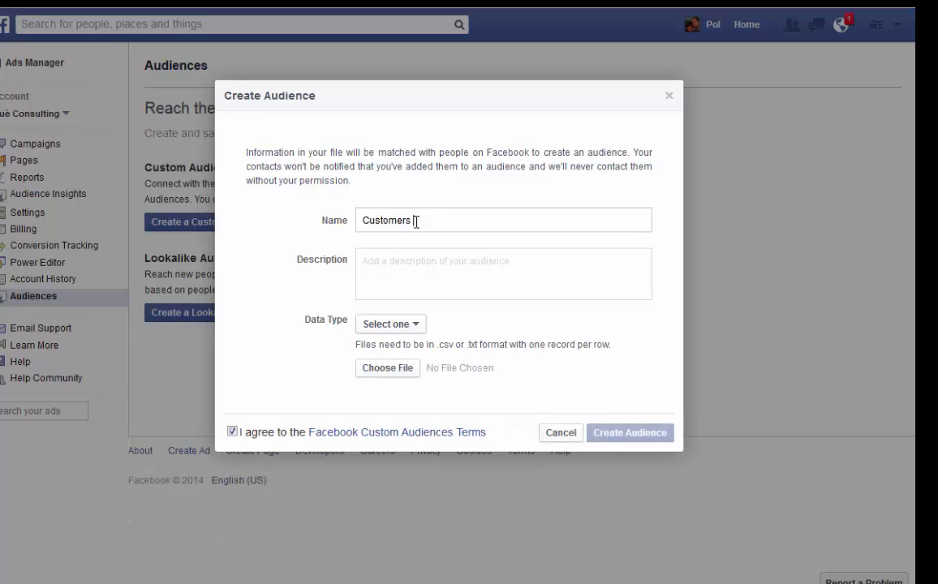
type(" & Newsletter")
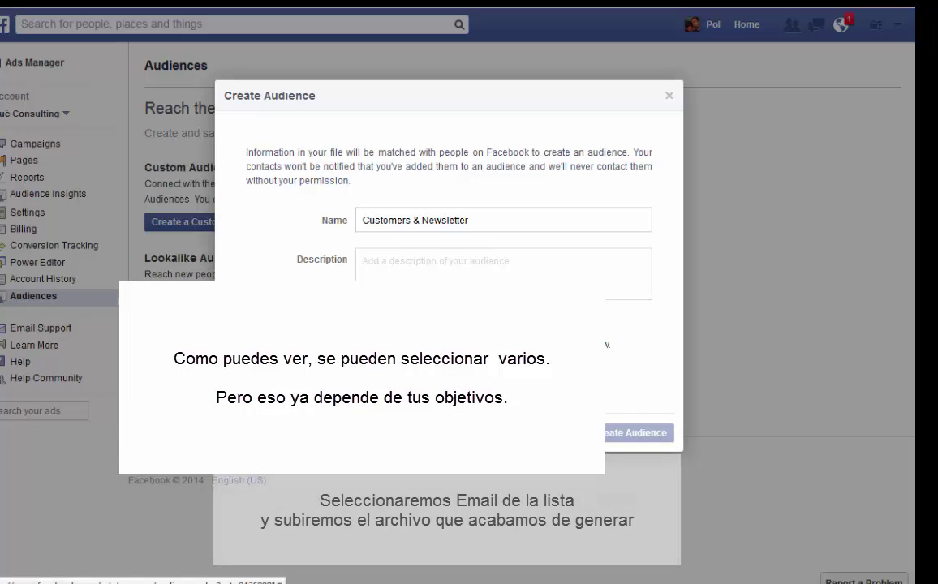
Step: Set the audience's data type to Emails, upload the export-all file and create the audience
left_click(382, 341)
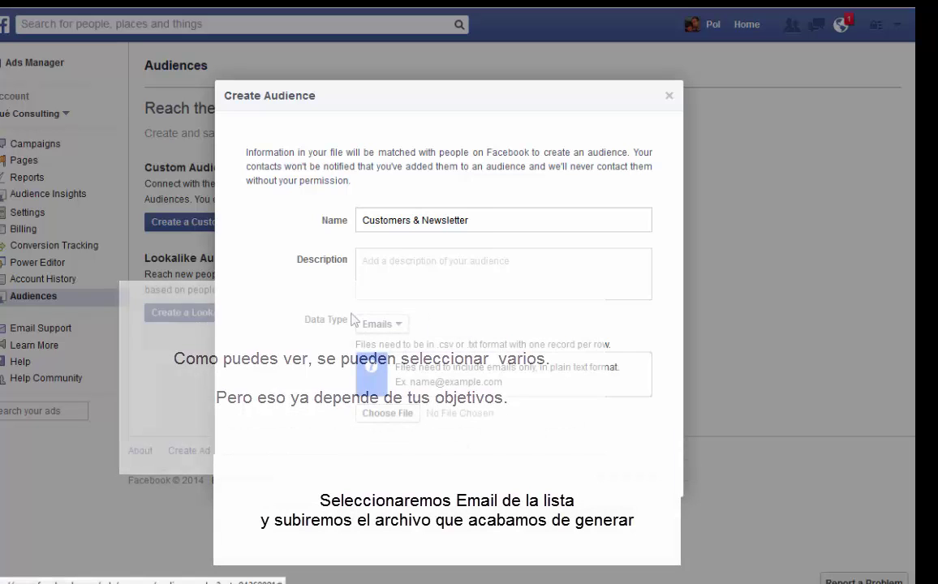
left_click(390, 413)
double_click(228, 124)
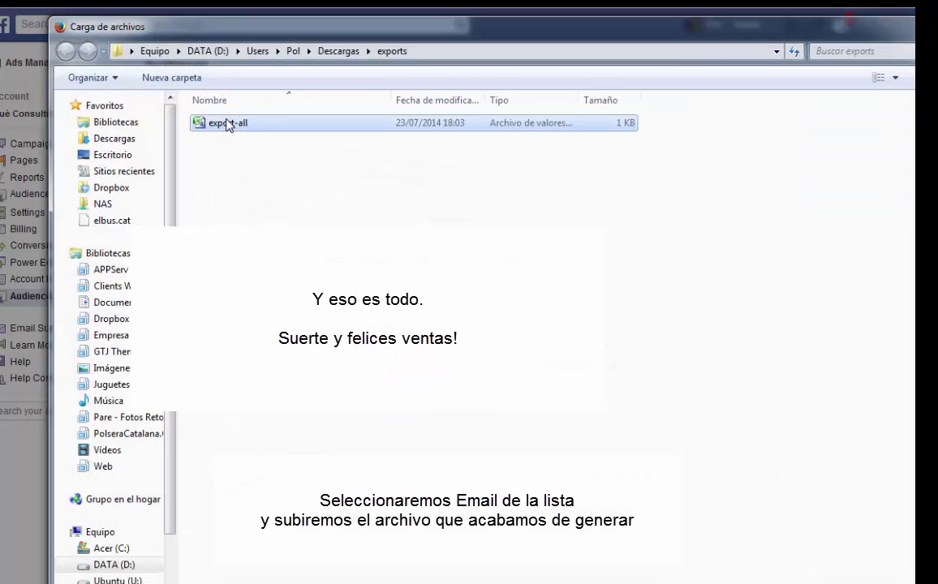
left_click(642, 480)
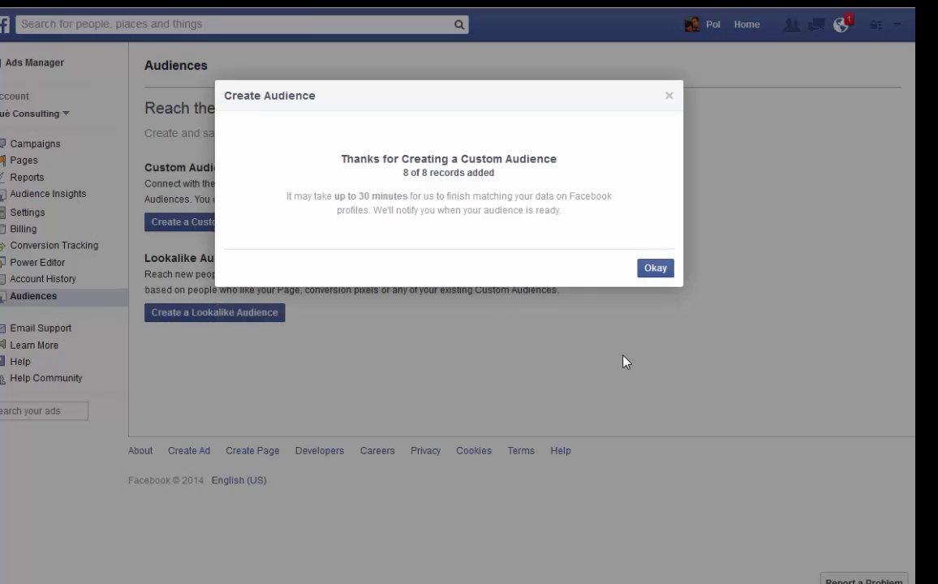
left_click(655, 268)
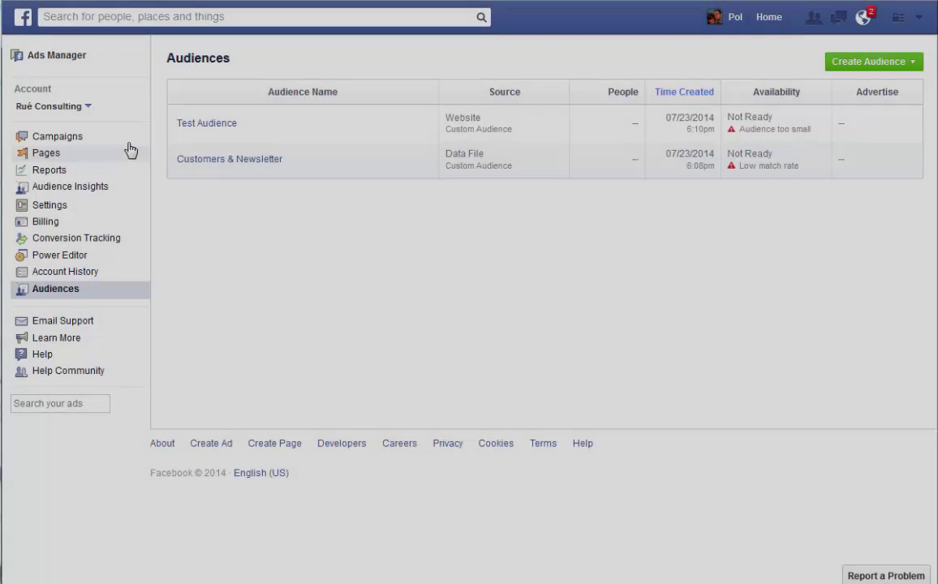
mouse_move(203, 129)
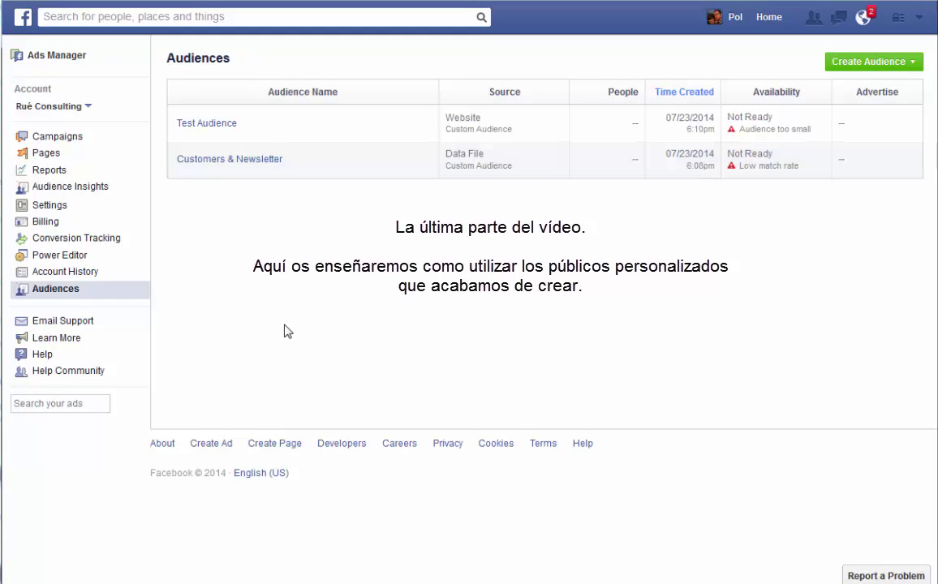
left_click(71, 139)
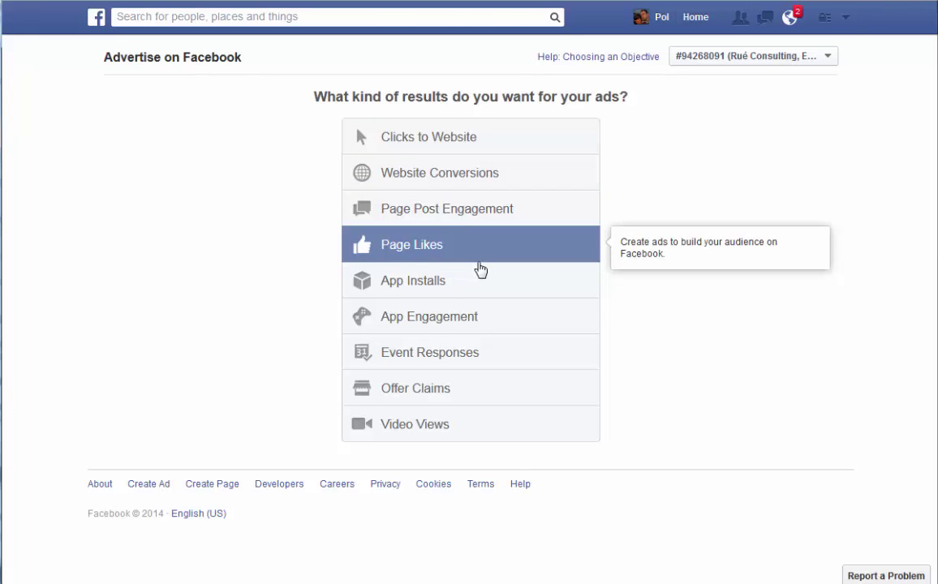
left_click(432, 144)
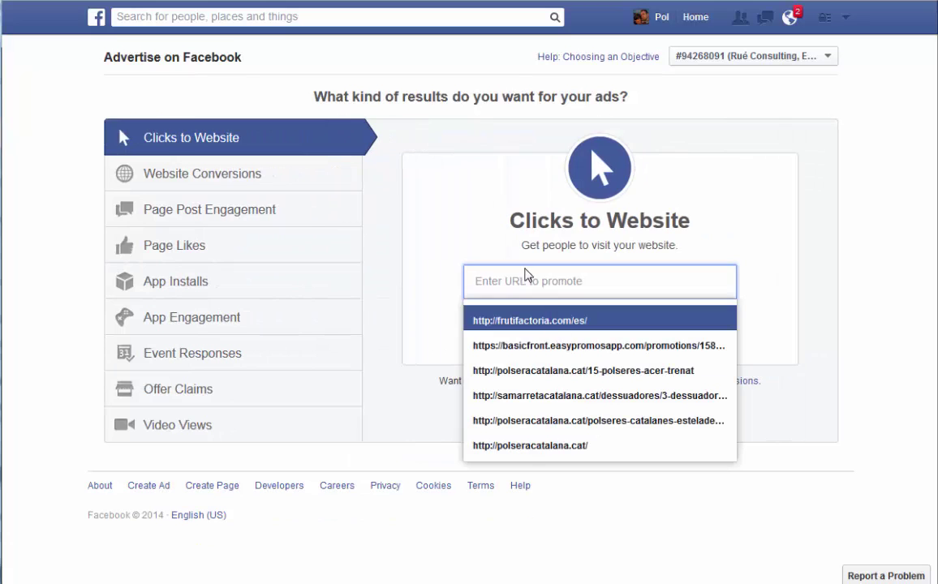
type("http://smart-modules.com")
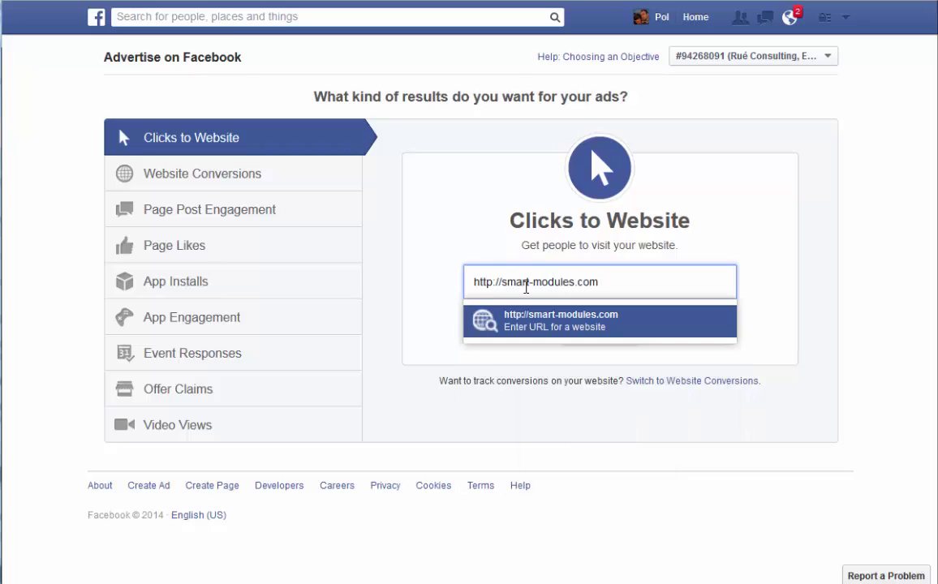
key("Return")
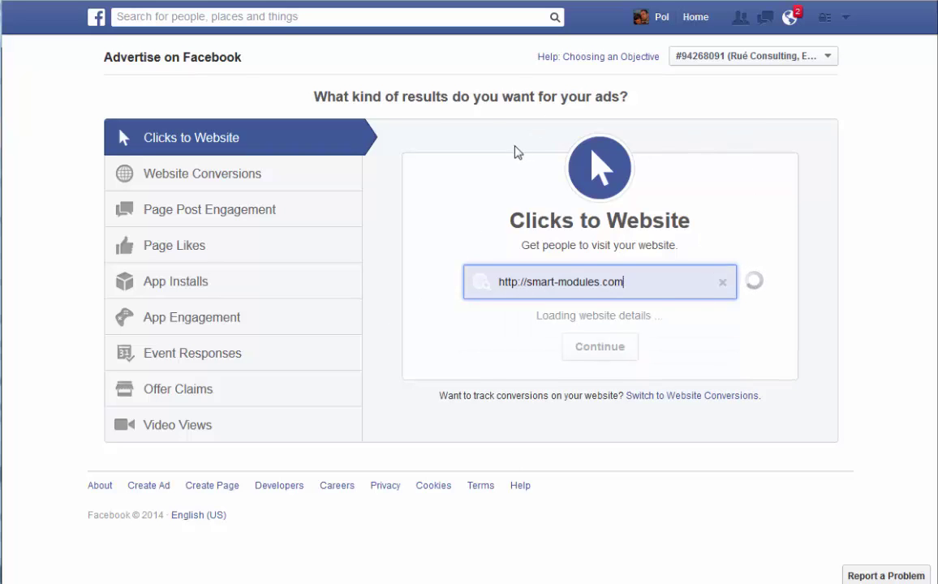
Step: Review the audience types offered for a new custom audience in the ad's Audience section, without creating one
scroll(255, 336, "down", 7)
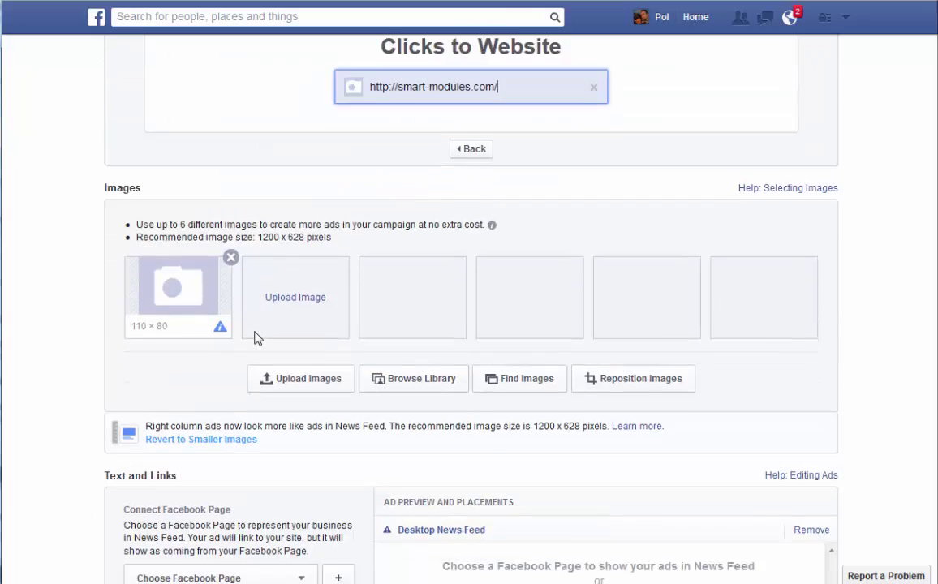
scroll(255, 335, "down", 6)
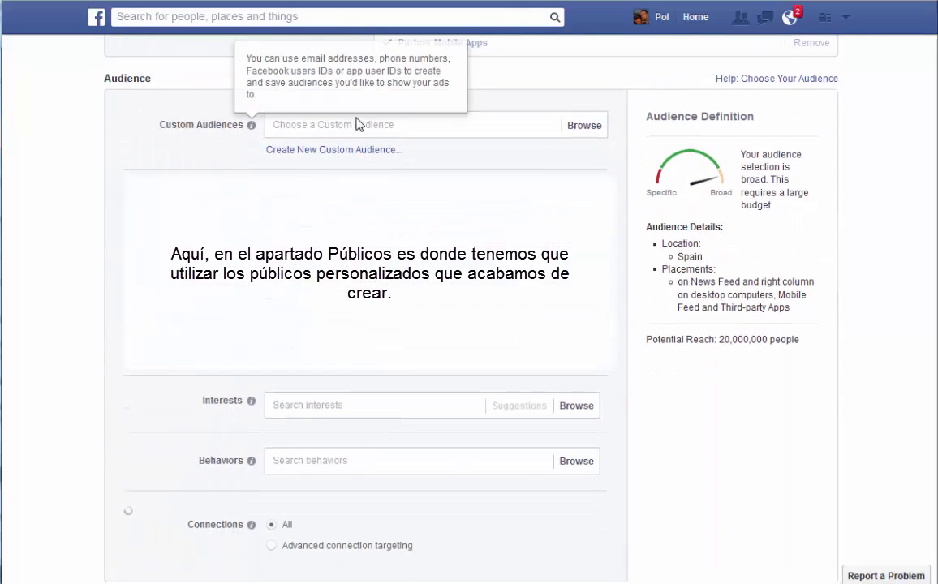
left_click(325, 151)
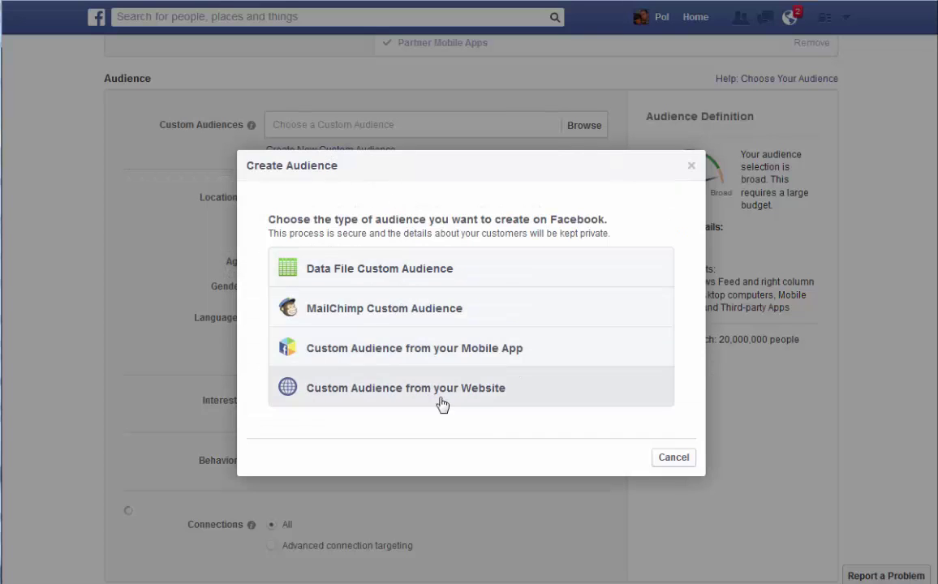
left_click(691, 171)
Step: Add Test Audience and Customers & Newsletter as the ad's custom audiences, and remove both again
left_click(585, 127)
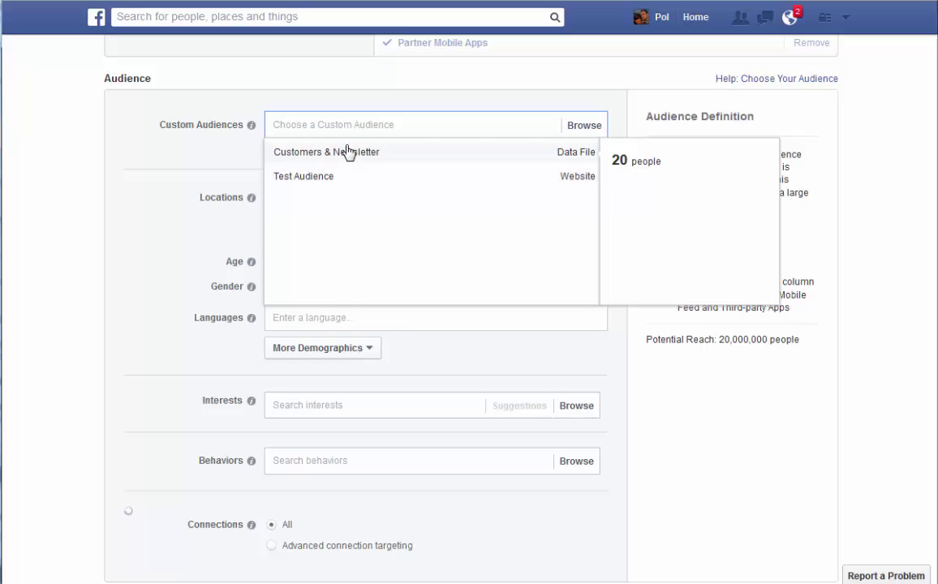
left_click(324, 182)
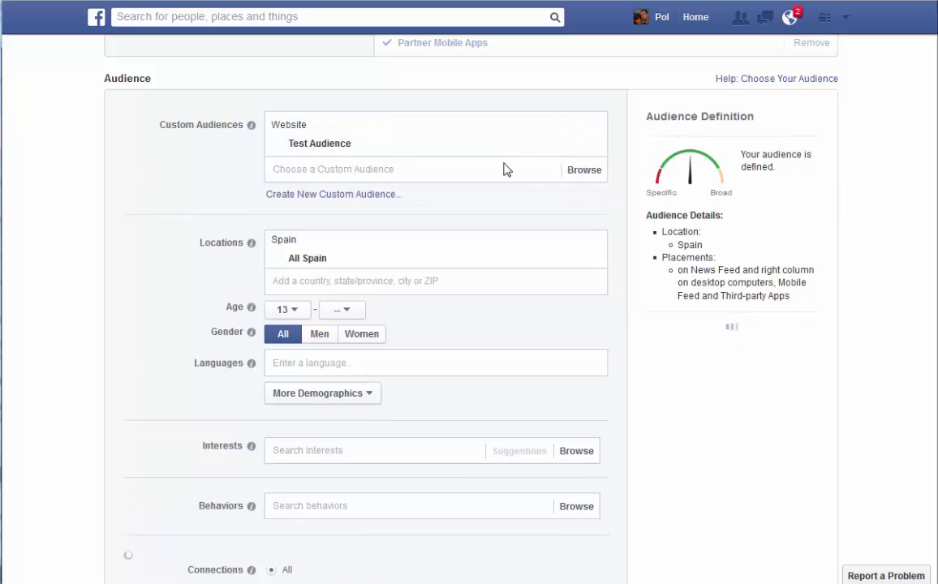
left_click(581, 173)
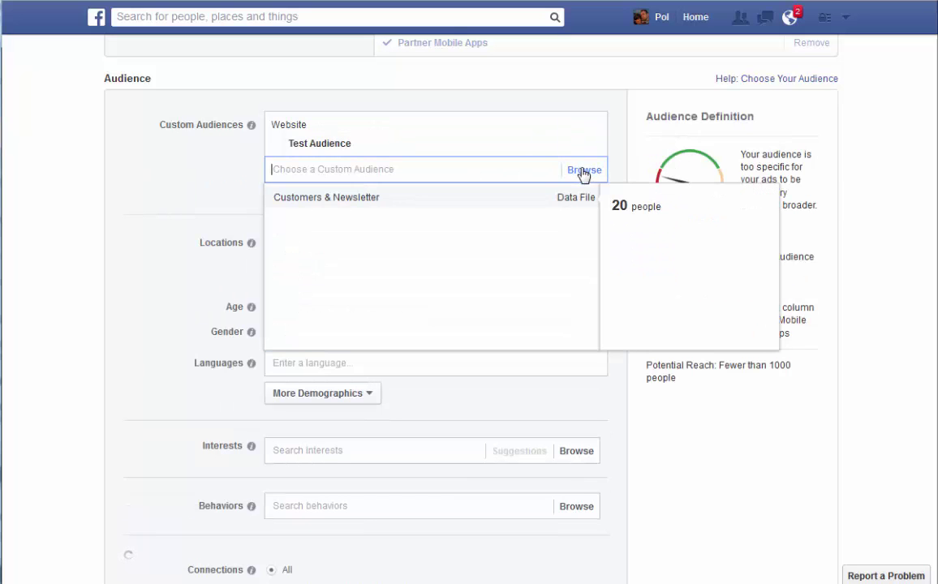
left_click(367, 199)
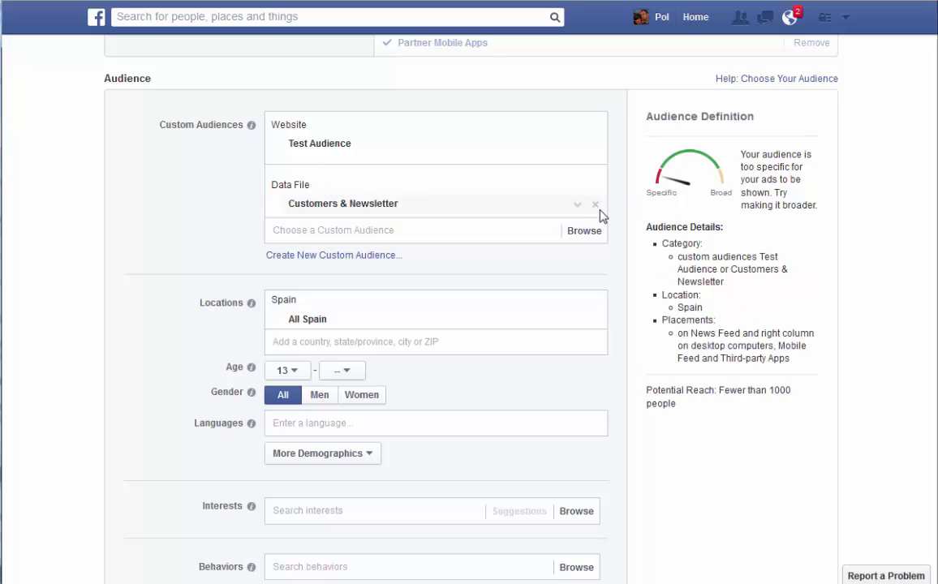
left_click(595, 206)
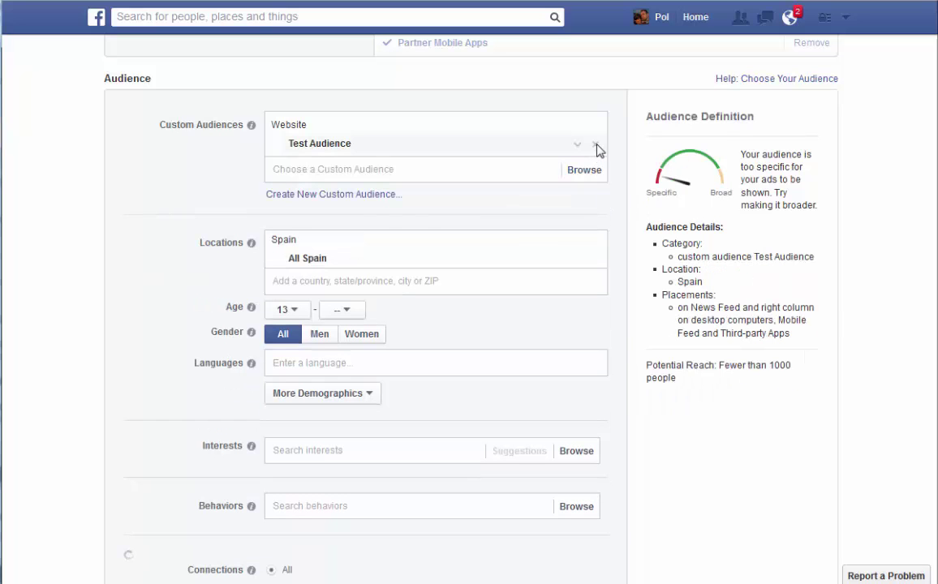
left_click(596, 147)
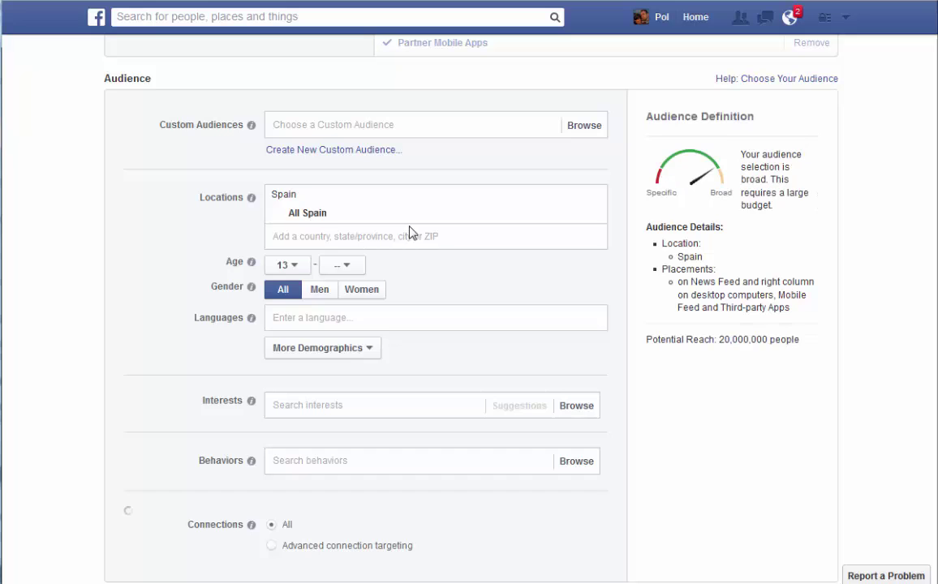